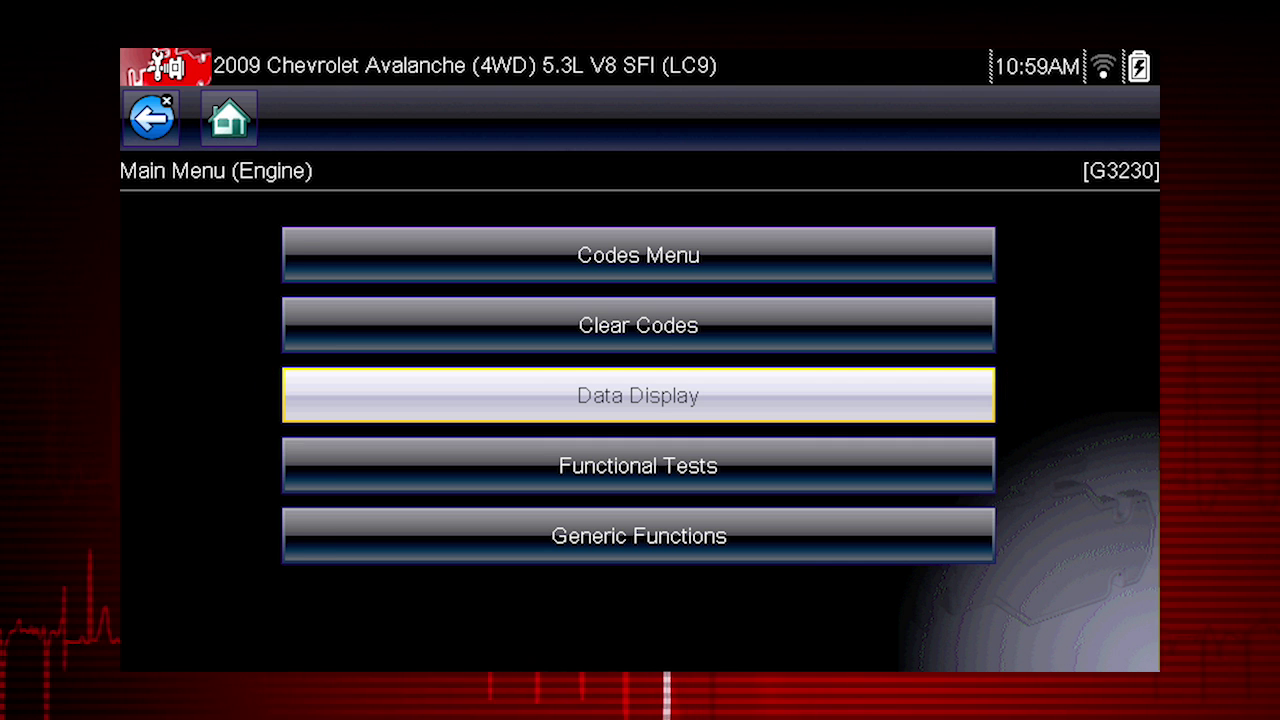
- Show the live Engine Data list from Data Display, with IAC airflow, engine load, TPS, MAP and BARO
{"action": "left_click", "coordinate": [458, 388]}
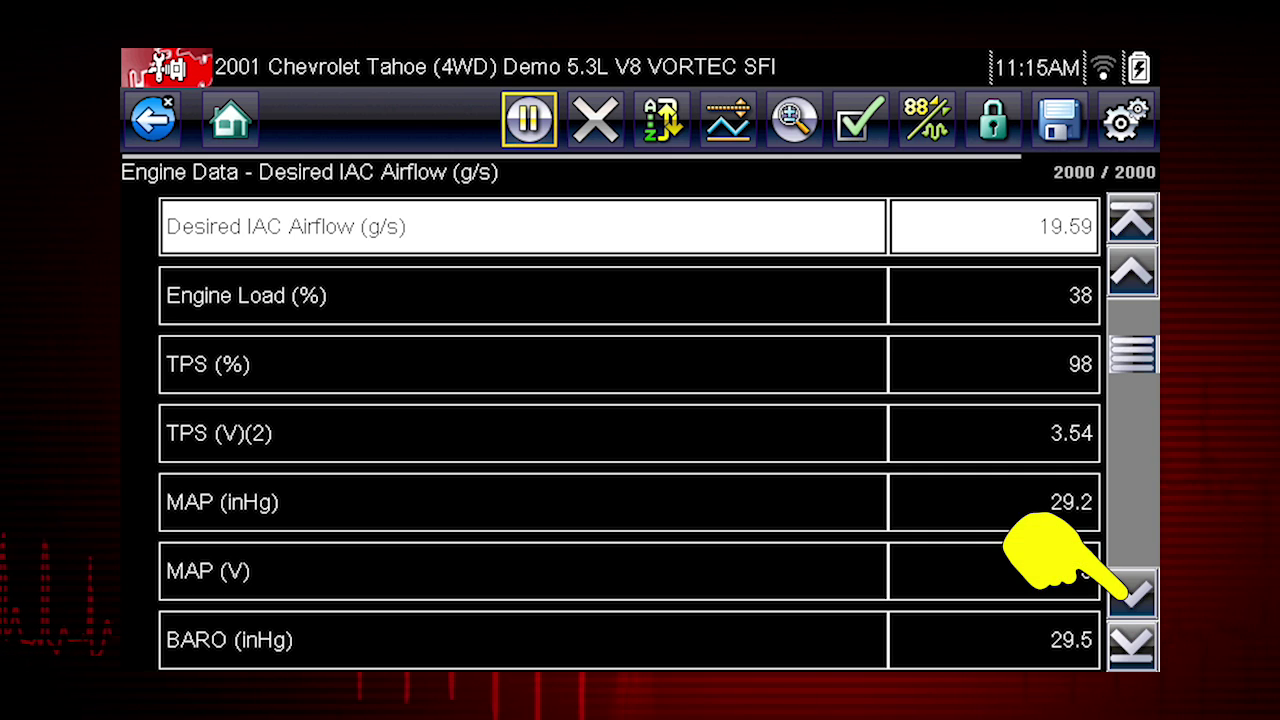
- Page down the parameter list to reveal Fuel Level Sensor, Spark Advance and Knock Retard
{"action": "left_click", "coordinate": [1130, 594]}
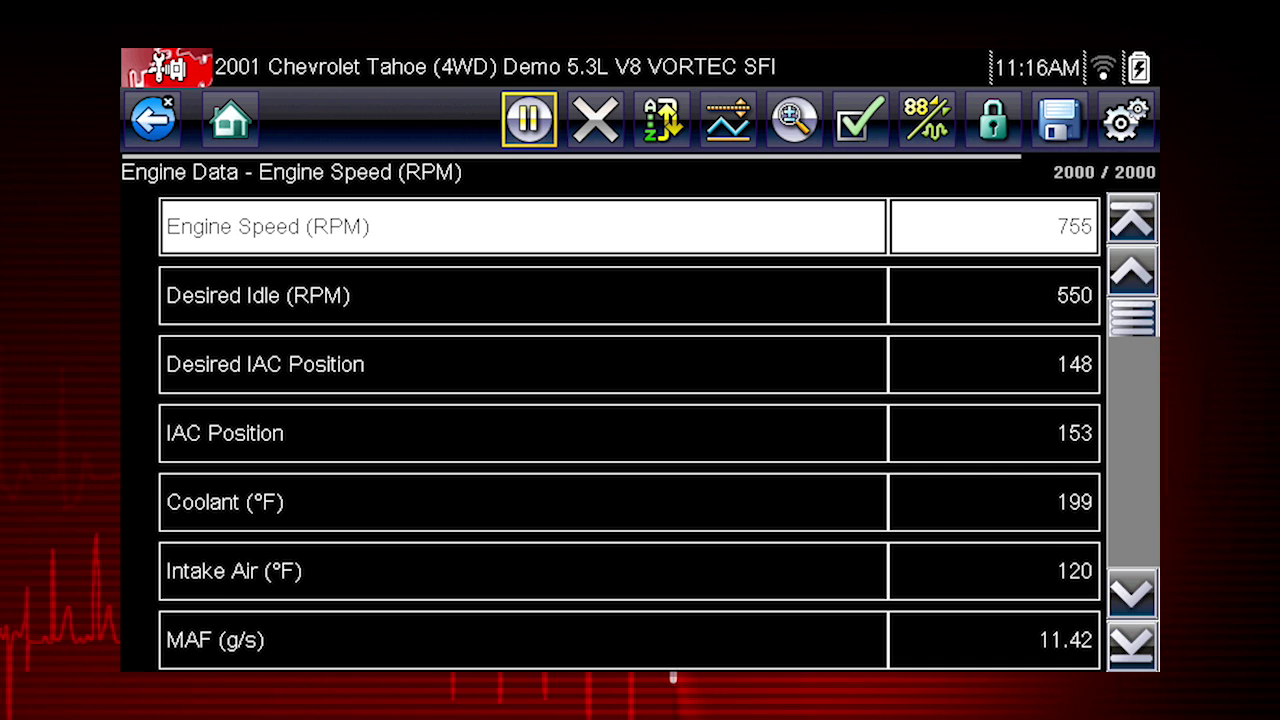
- Lock Engine Speed at the top of the list, then unlock Desired IAC Airflow
{"action": "left_click", "coordinate": [993, 119]}
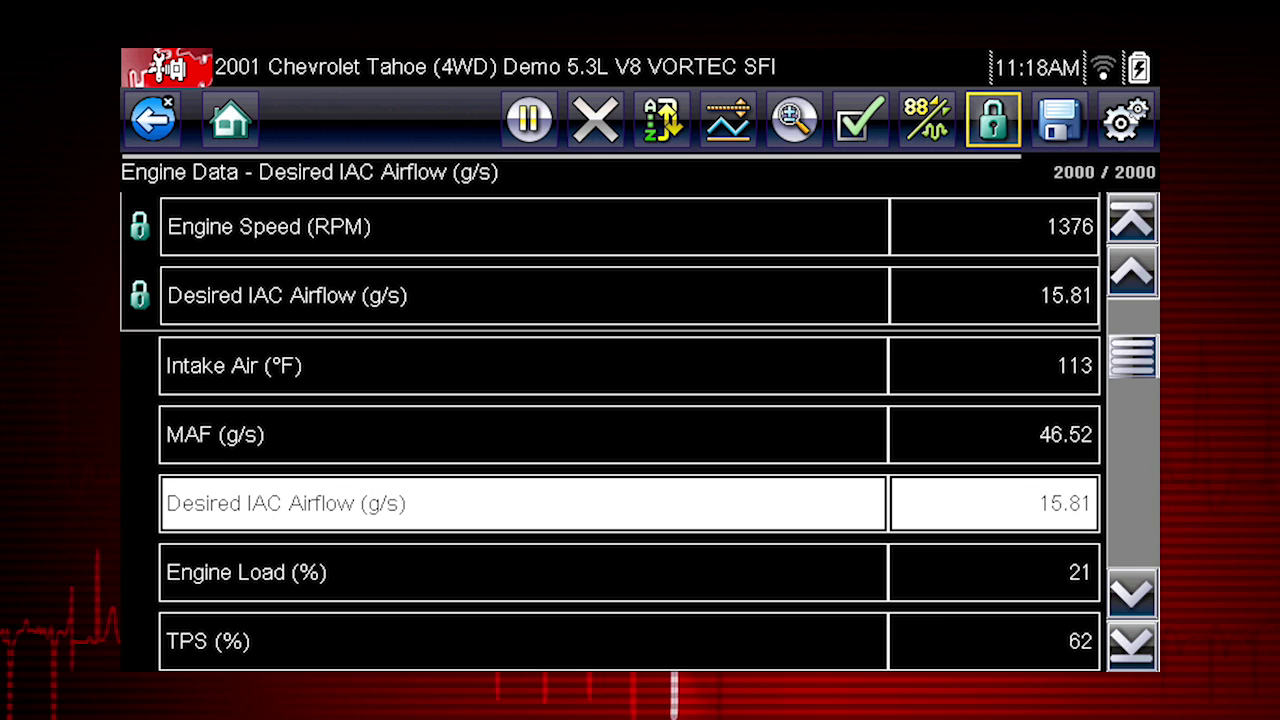
{"action": "left_click", "coordinate": [990, 128]}
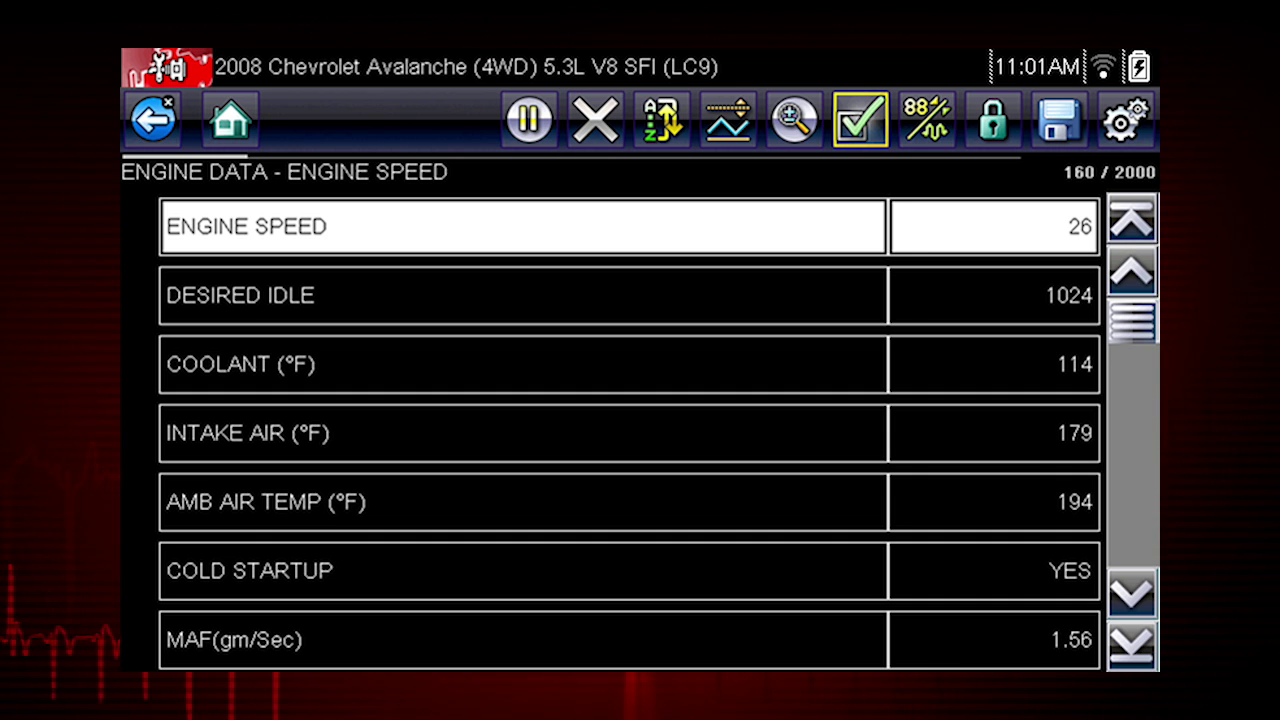
- Clear all selections in the custom list, keeping only Engine Speed, Desired Idle, Coolant and Intake Air
{"action": "left_click", "coordinate": [855, 125]}
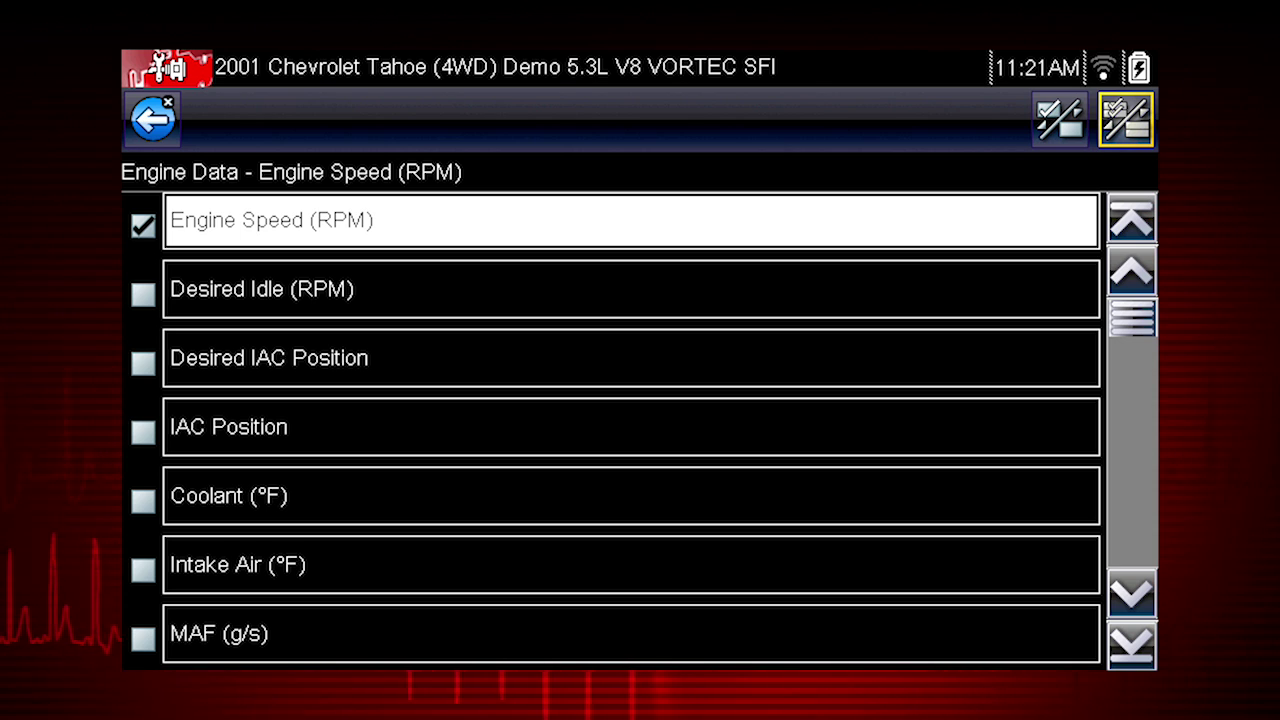
{"action": "left_click", "coordinate": [1058, 118]}
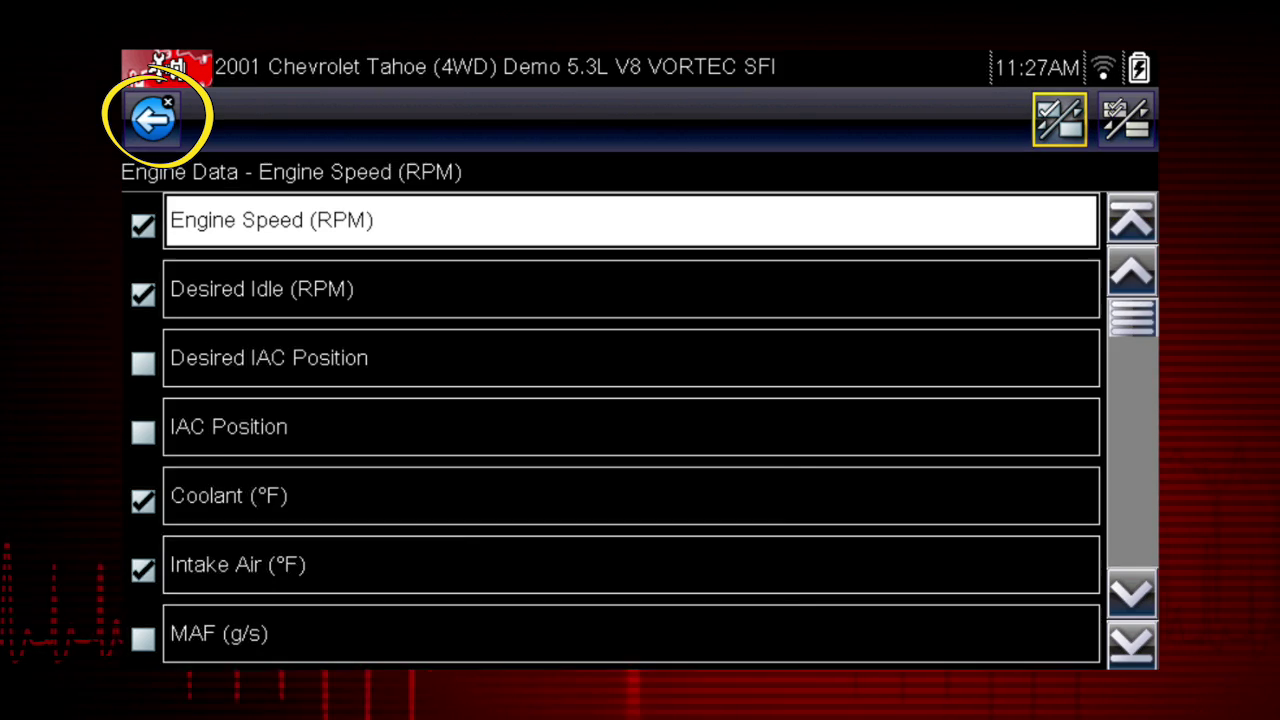
- Return to PID View showing live Engine Speed, Desired Idle, Coolant and Intake Air only
{"action": "left_click", "coordinate": [152, 119]}
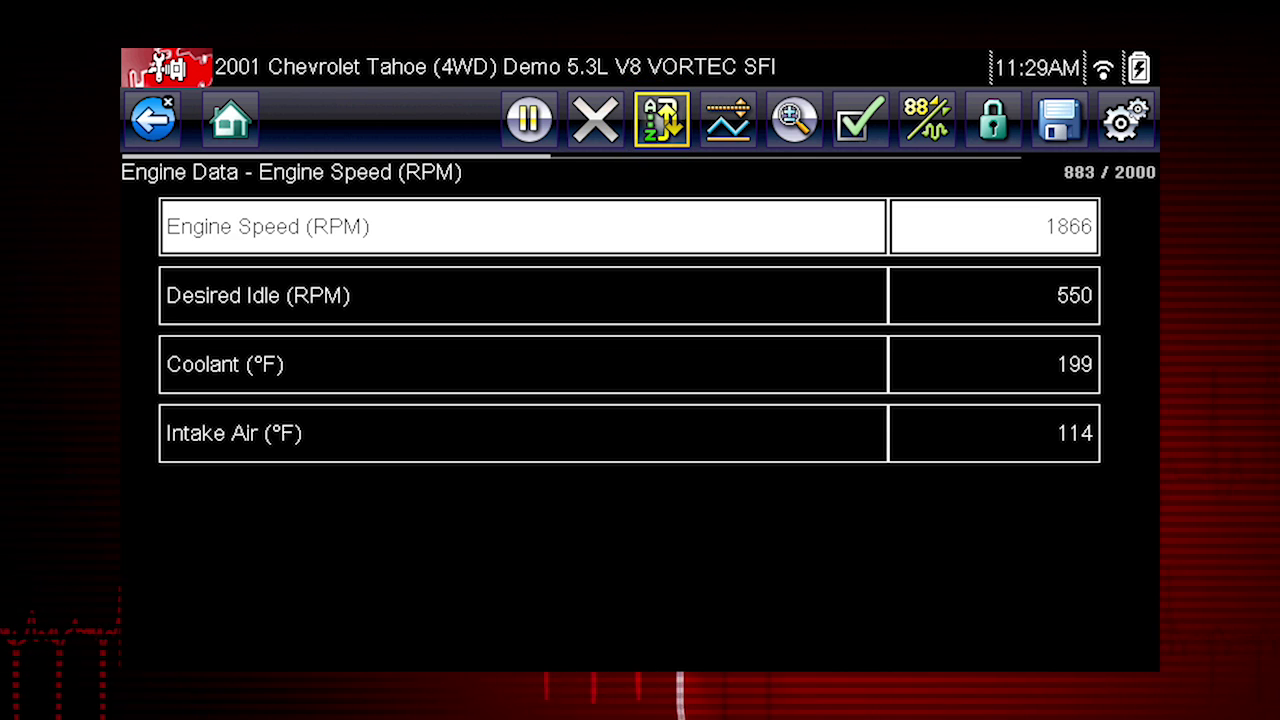
- Bring up the Factory, A-Z and Z-A sort menu for the four-parameter list
{"action": "left_click", "coordinate": [660, 118]}
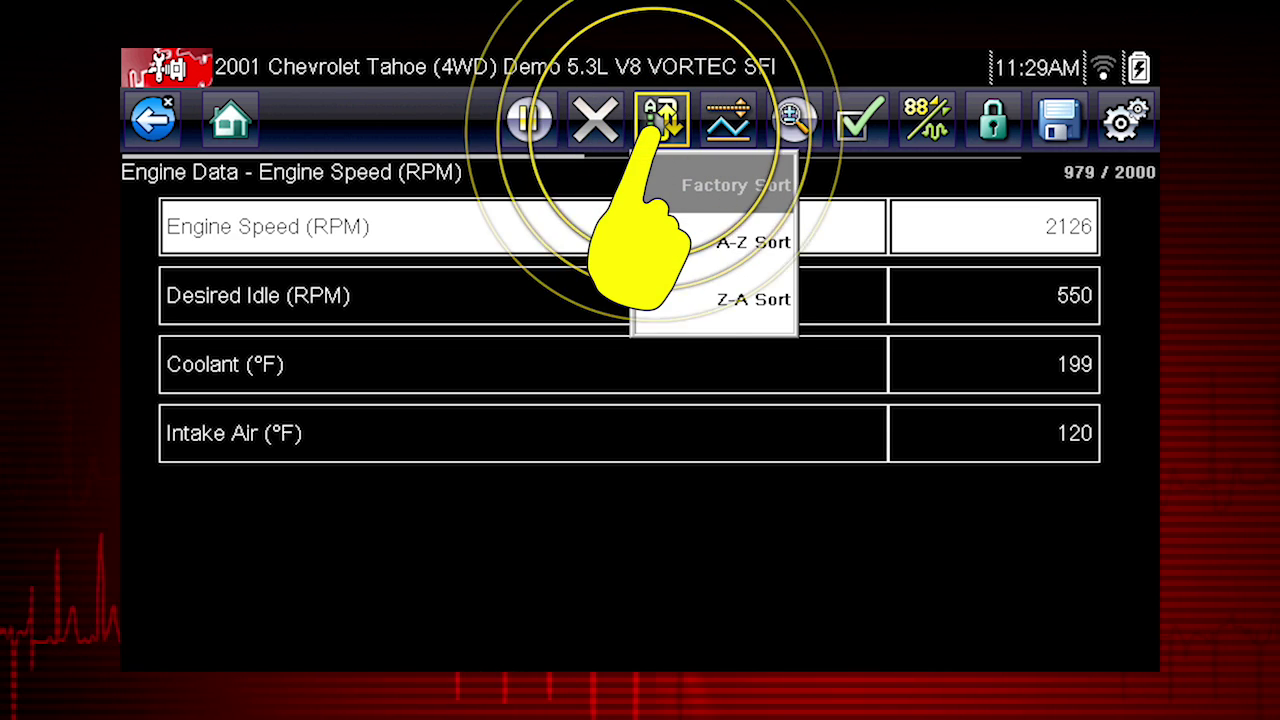